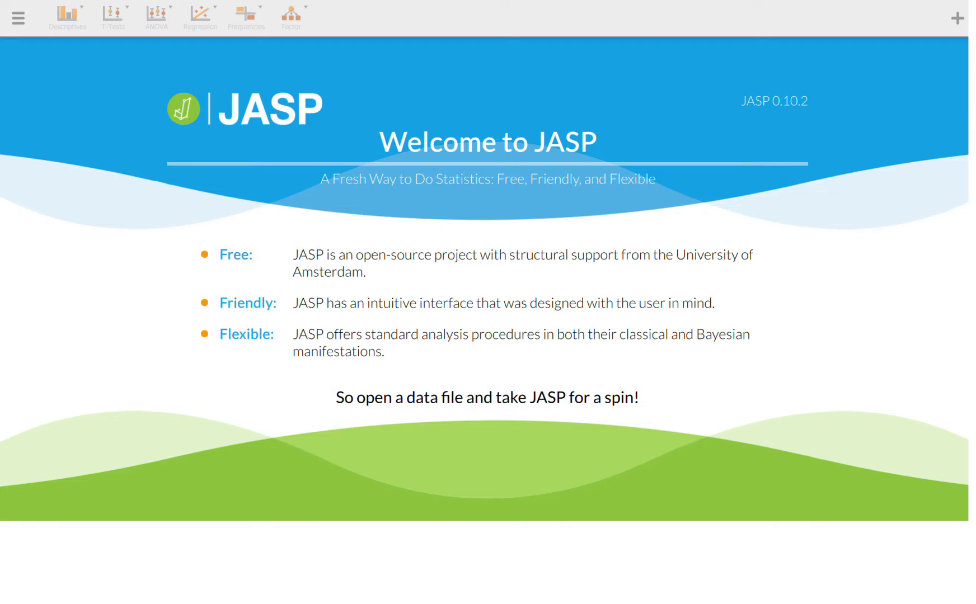
Open the school data file from the computer's Downloads folder.
click(28, 21)
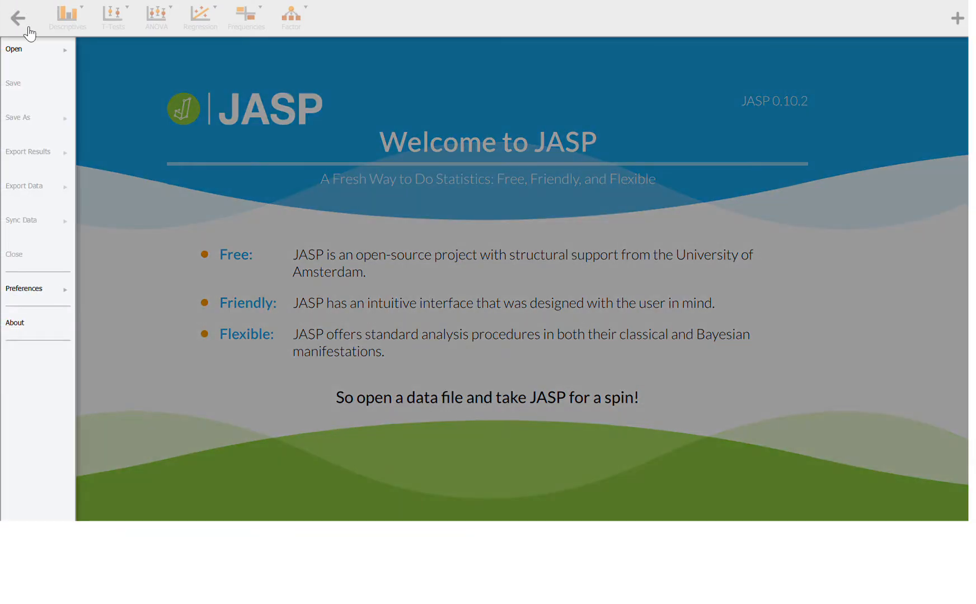
click(29, 56)
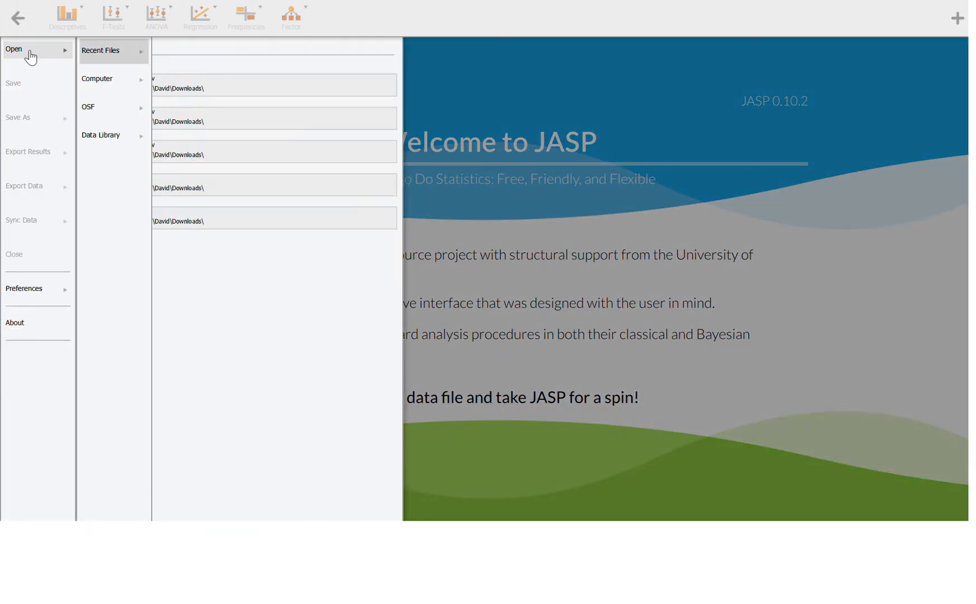
click(110, 83)
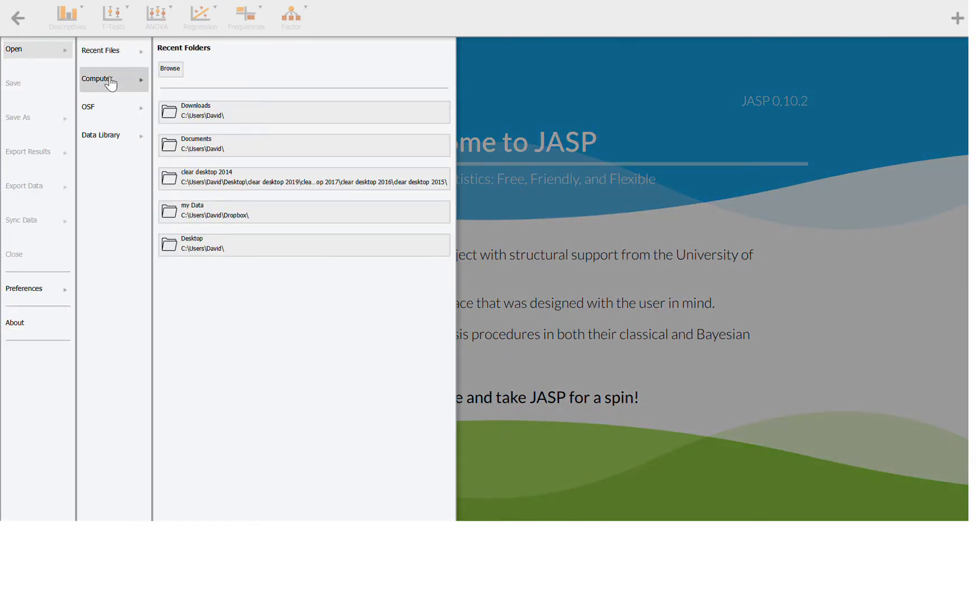
click(211, 114)
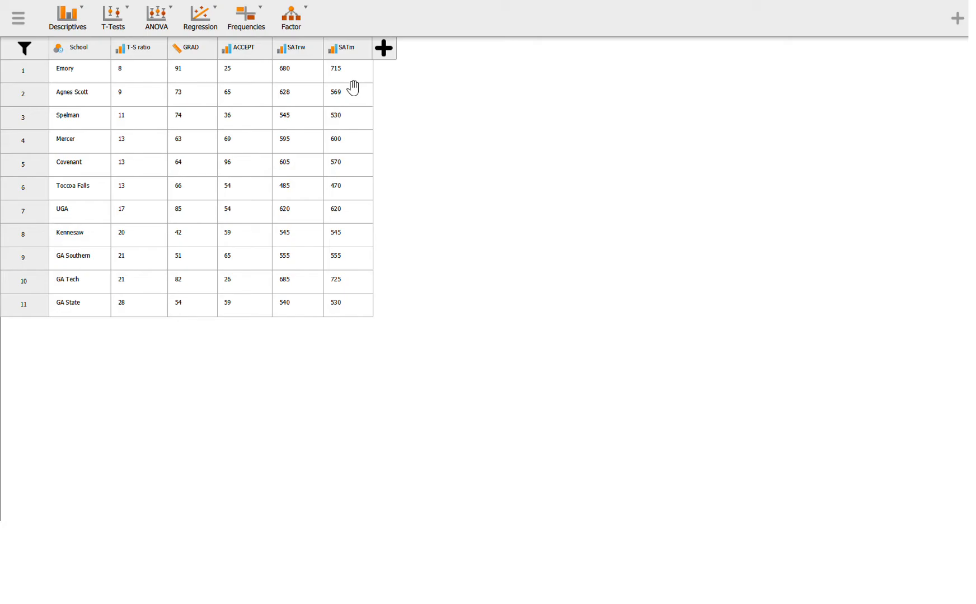
Create a Descriptive Statistics analysis of the variables T-S ratio, GRAD, ACCEPT, SATrw and SATm.
click(78, 17)
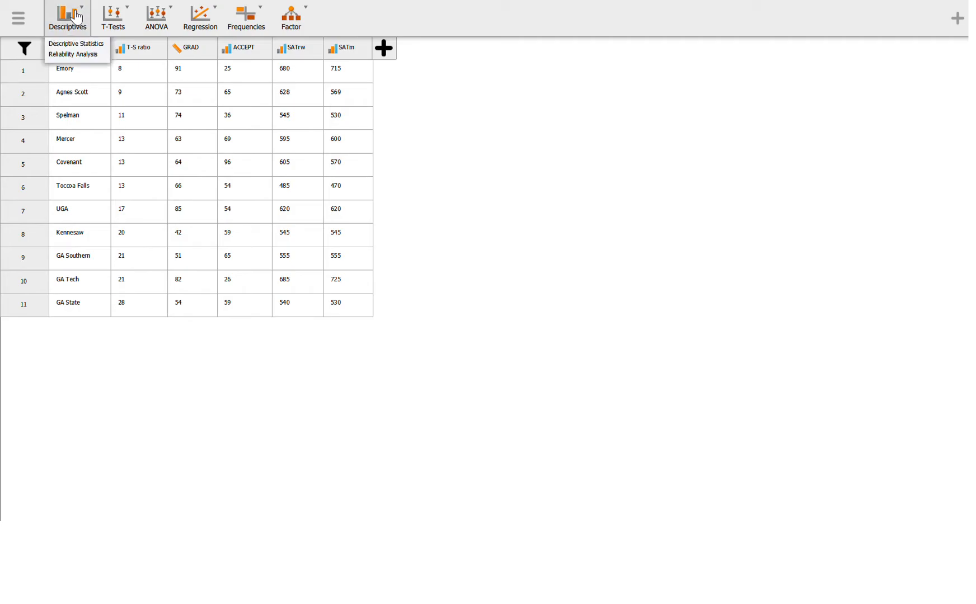
click(73, 44)
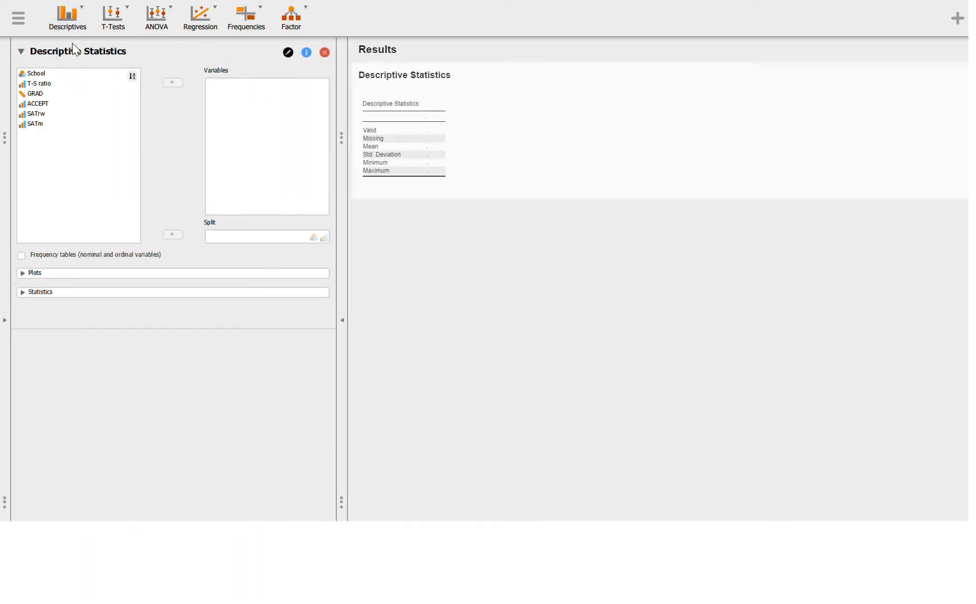
click(54, 91)
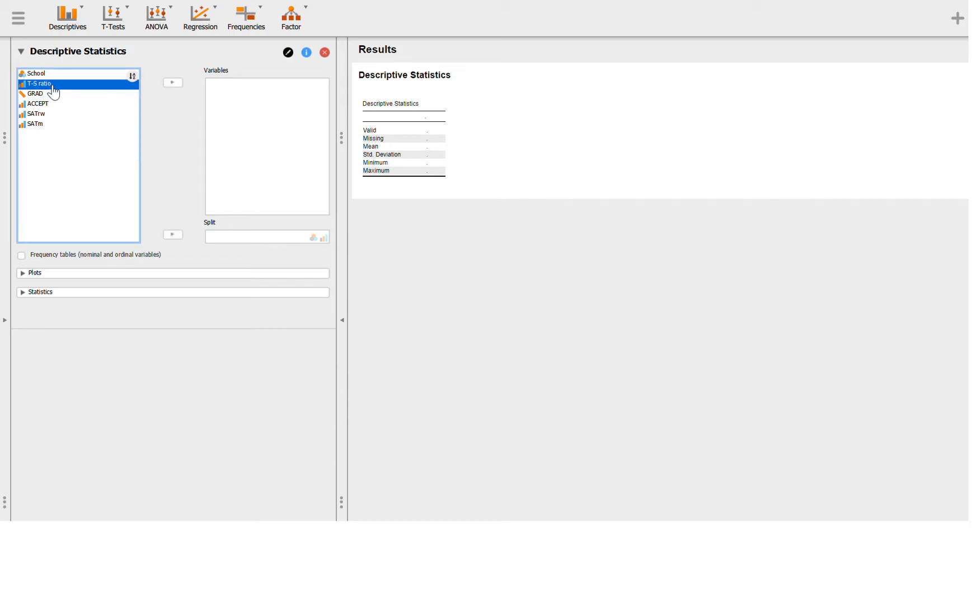
key(shift+Down)
key(shift+Down)
key(shift+Down)
key(shift+Down)
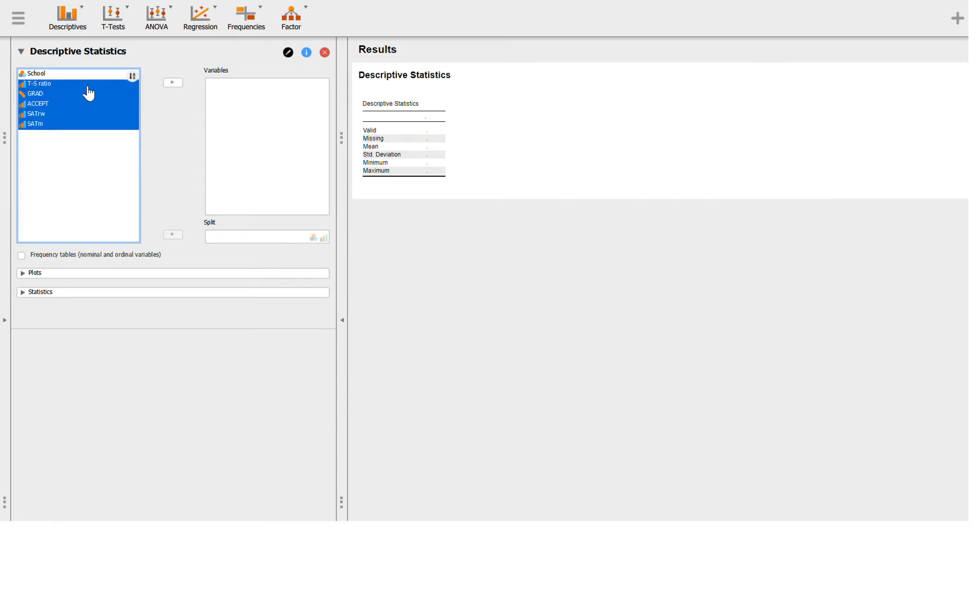
click(173, 83)
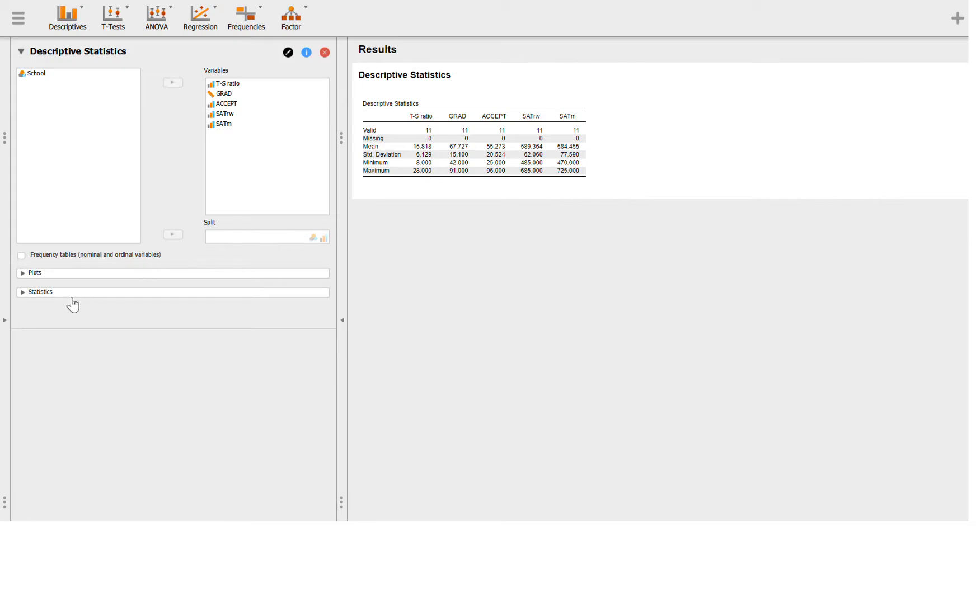
Add the median, mode and standard error of the mean to the descriptive statistics table.
click(50, 294)
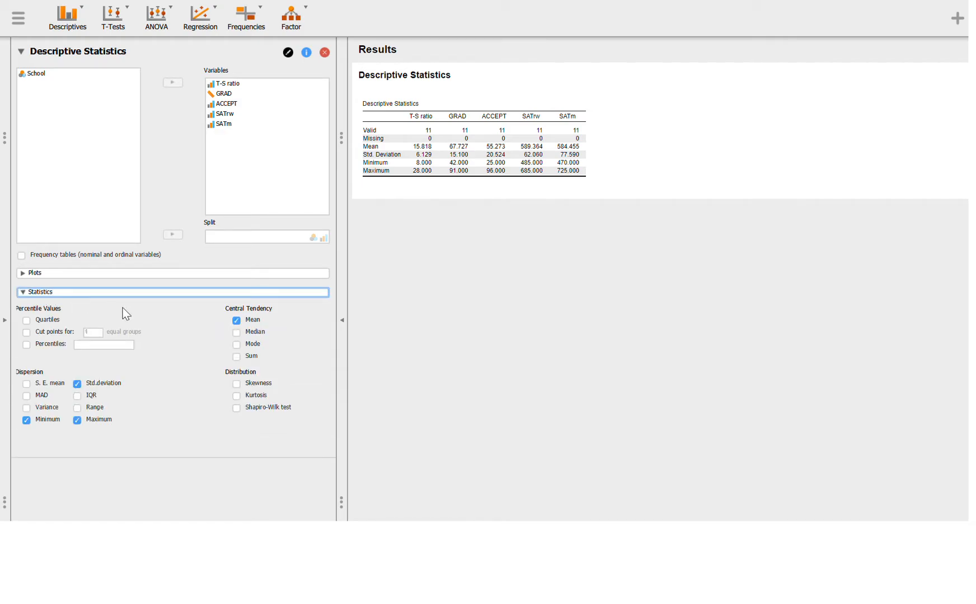
click(246, 334)
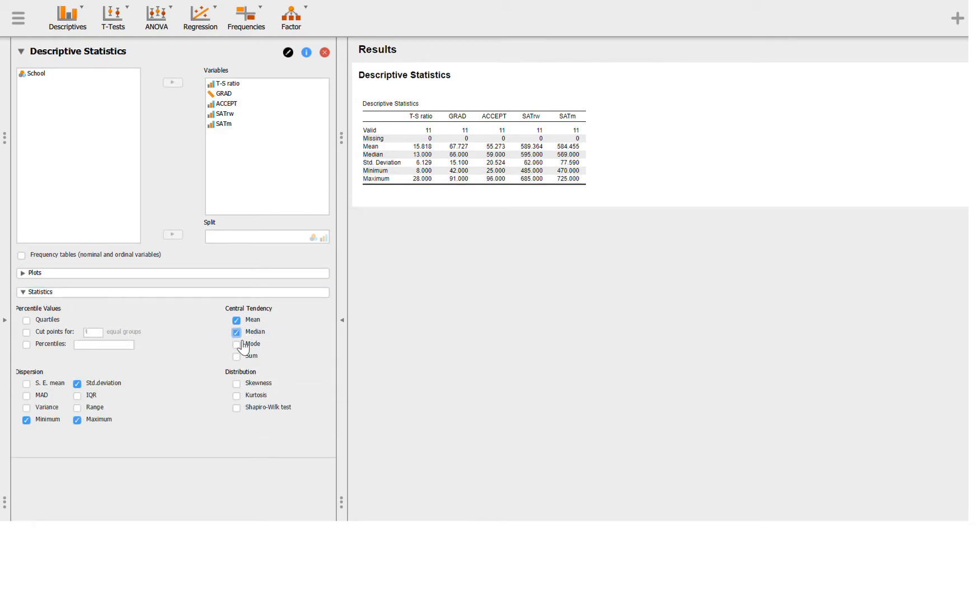
click(243, 347)
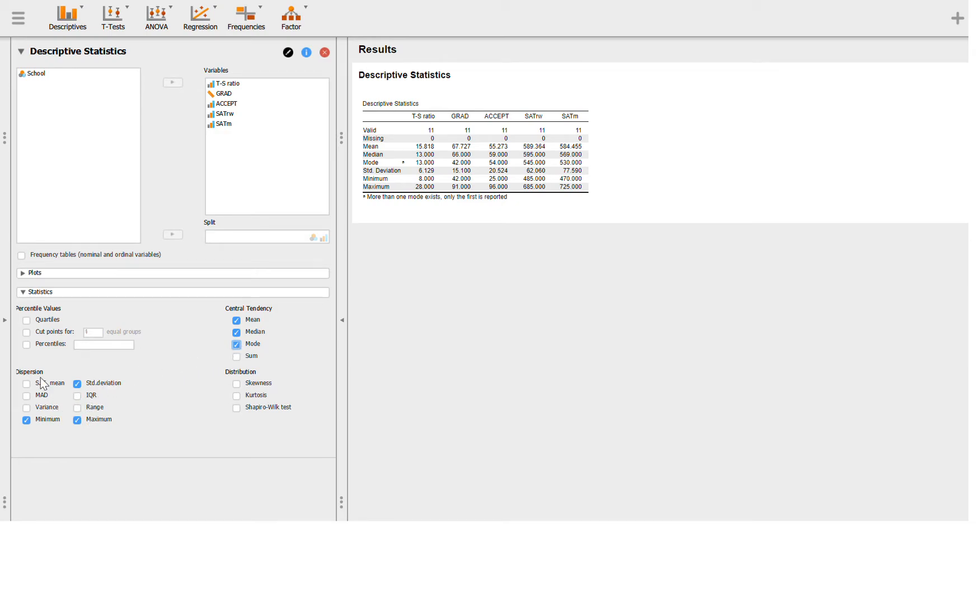
click(27, 385)
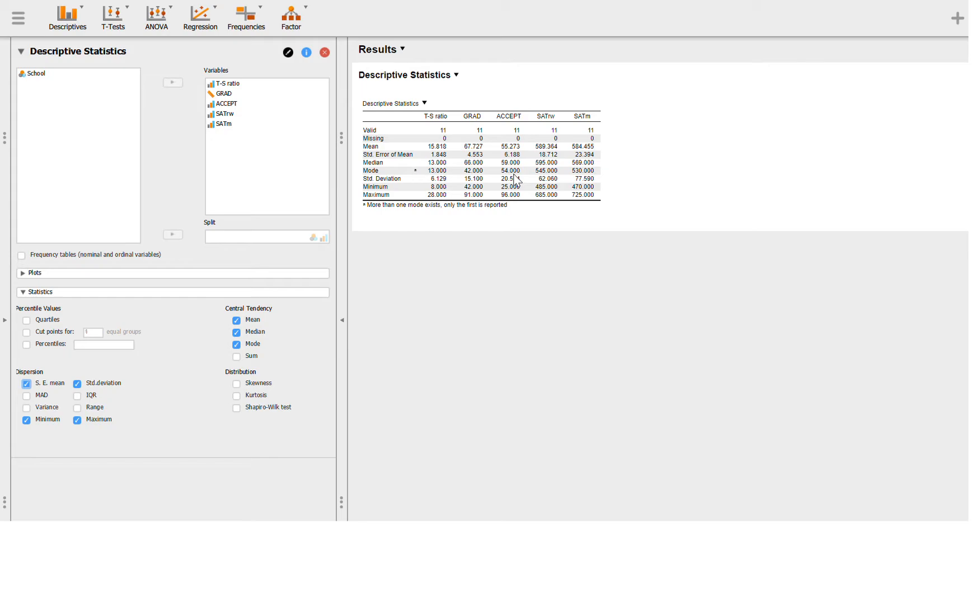
Create a Pearson correlation matrix of GRAD and T-S ratio, including the correlation matrix plot.
click(211, 24)
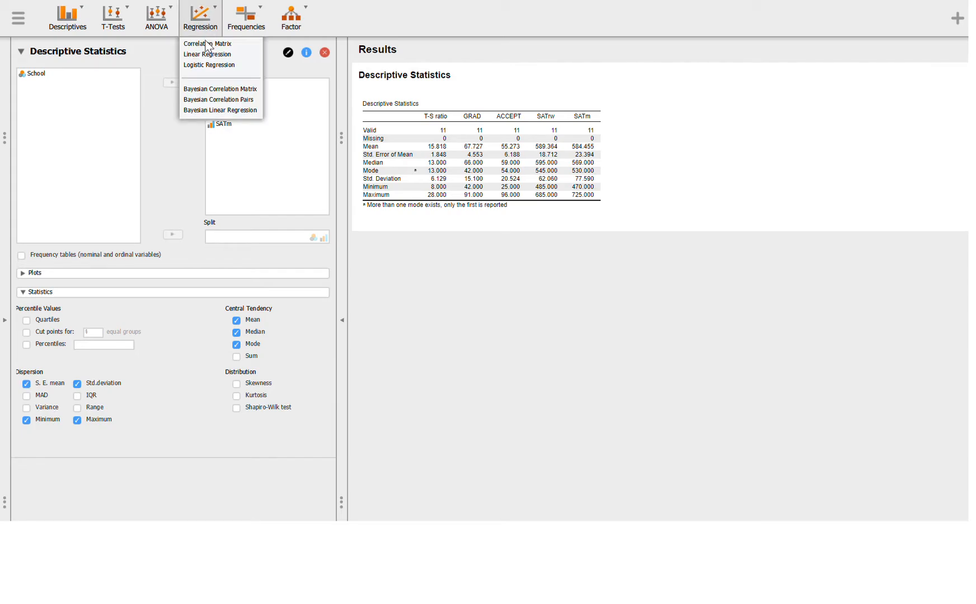
click(209, 45)
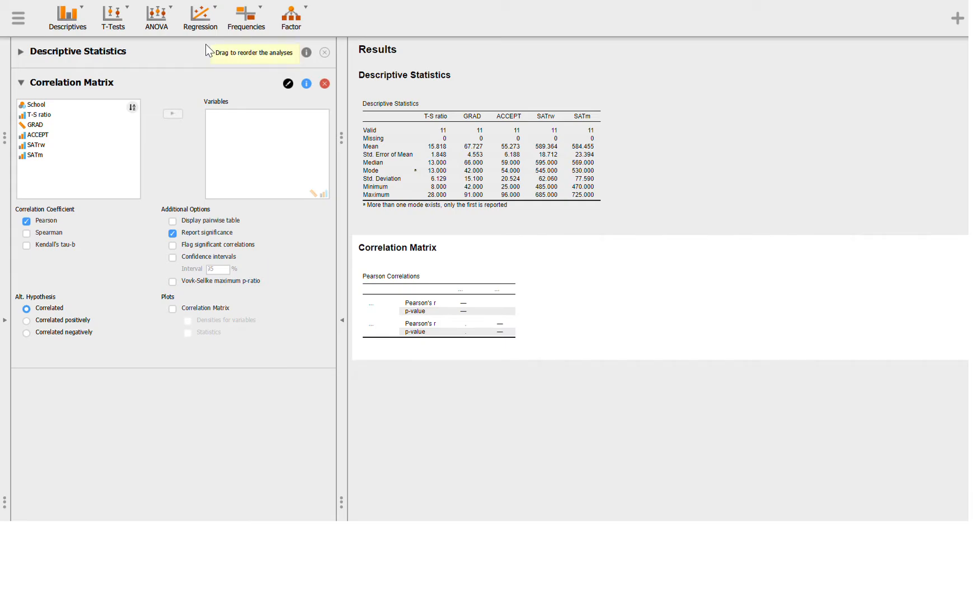
double_click(40, 127)
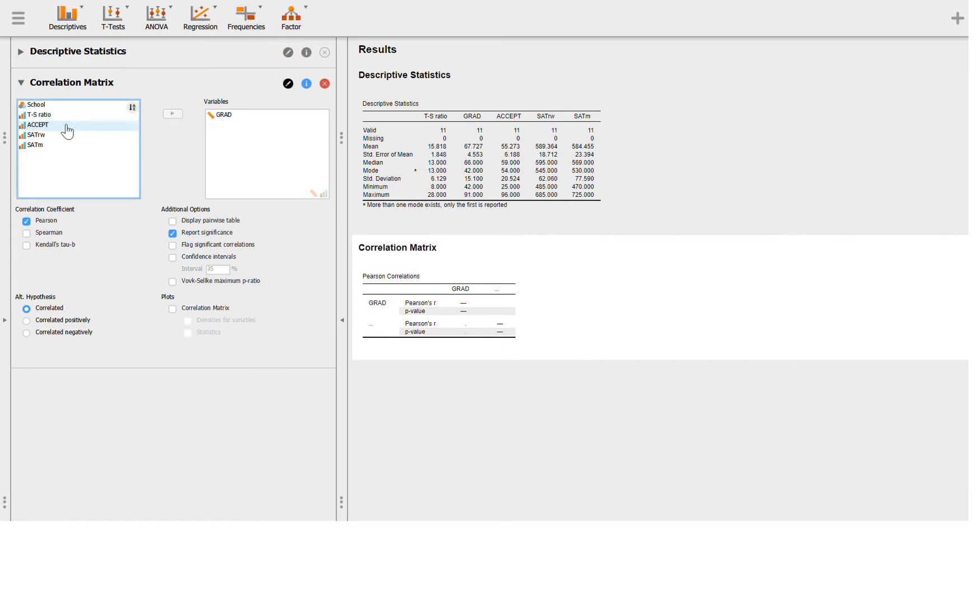
click(61, 121)
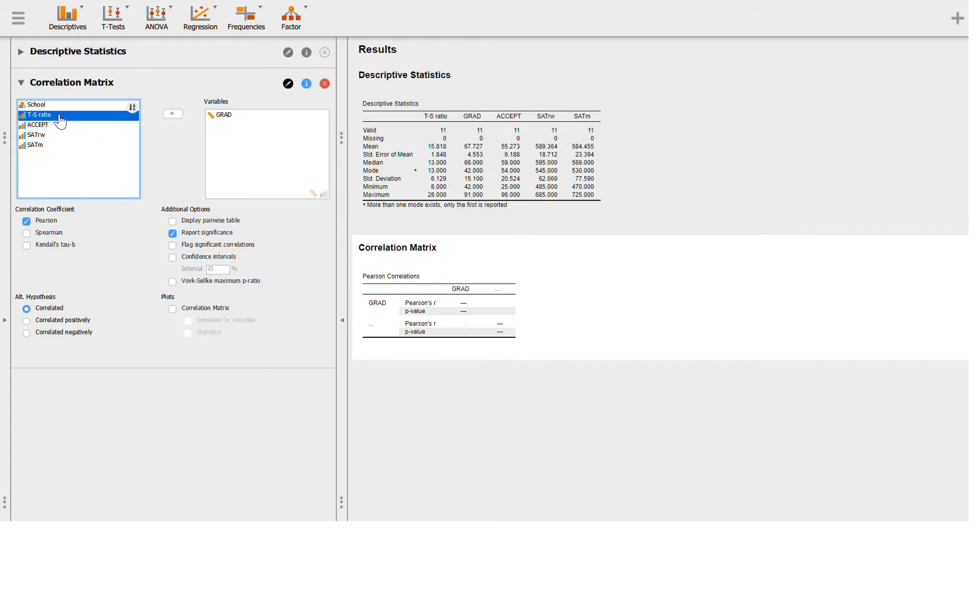
click(173, 115)
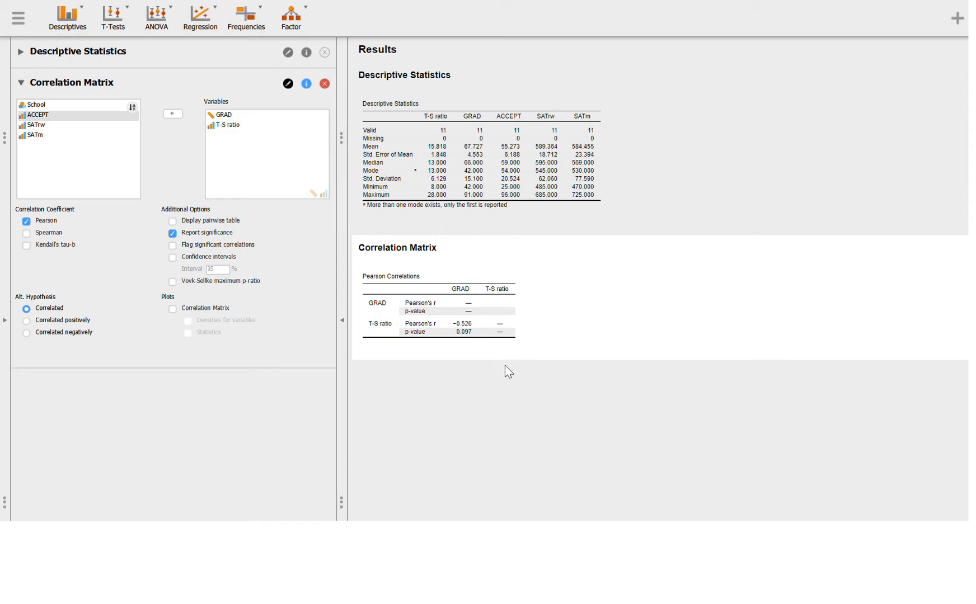
scroll(423, 341, up, 5)
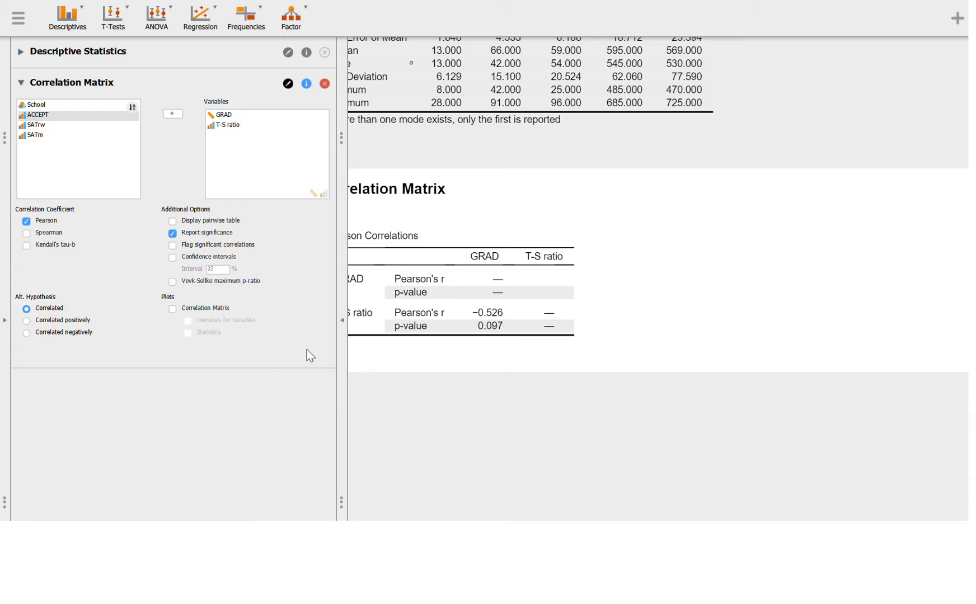
click(173, 311)
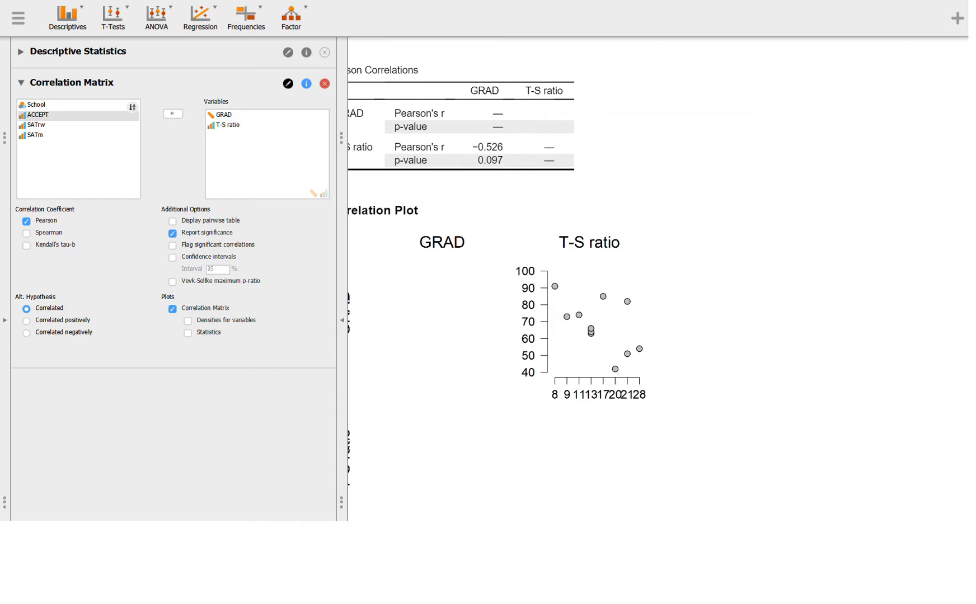
Try the Correlated negatively alternative hypothesis for the correlation and restore the Correlated option.
scroll(598, 249, up, 1)
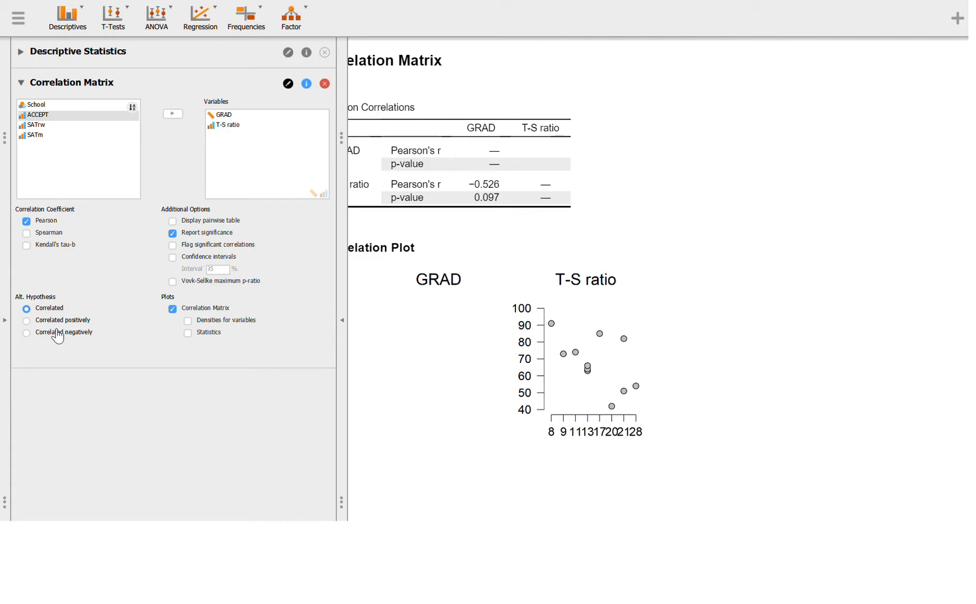
click(30, 337)
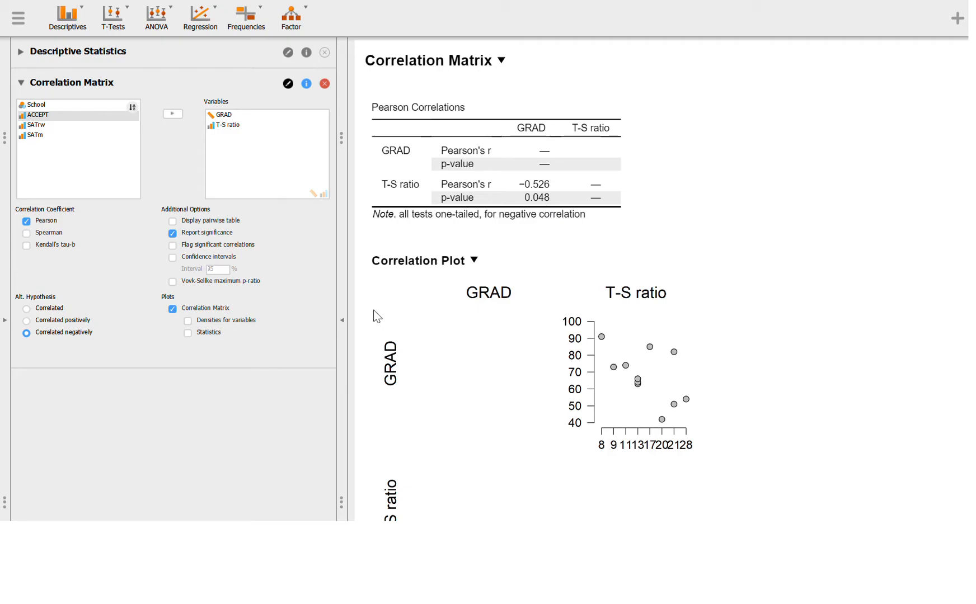
click(27, 308)
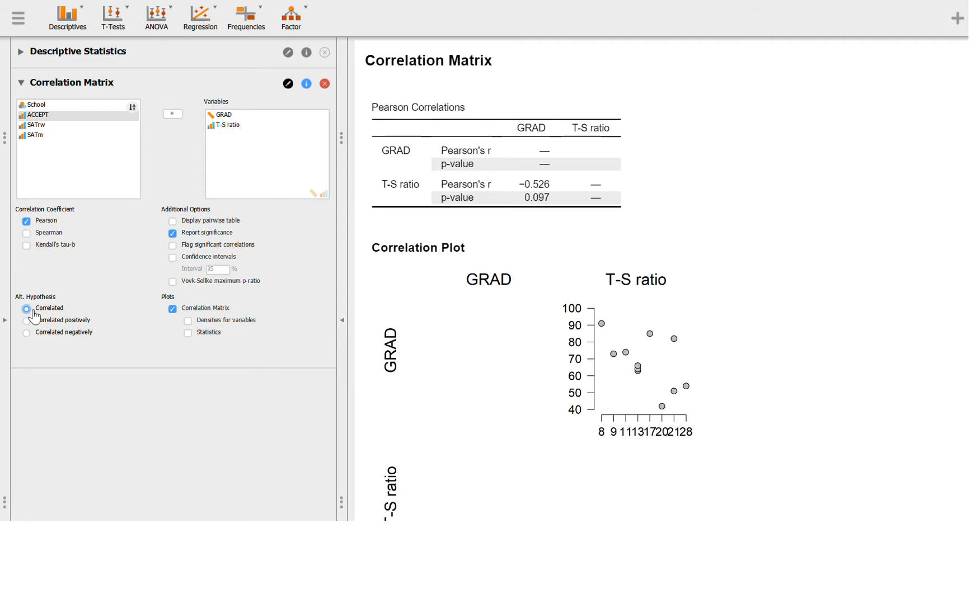
Add ACCEPT, SATrw and SATm to the variables of the correlation matrix.
click(51, 118)
click(173, 114)
click(173, 114)
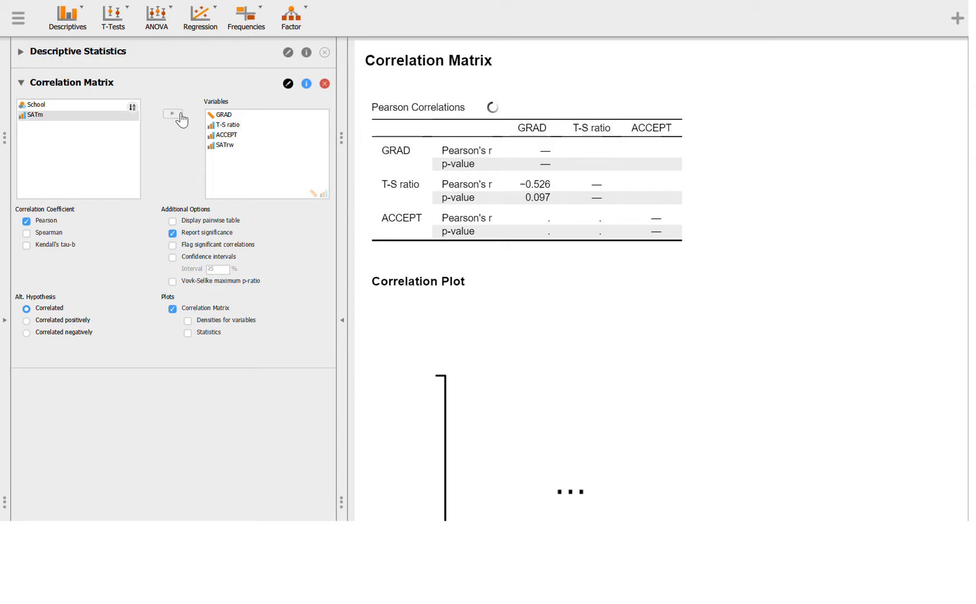
click(181, 116)
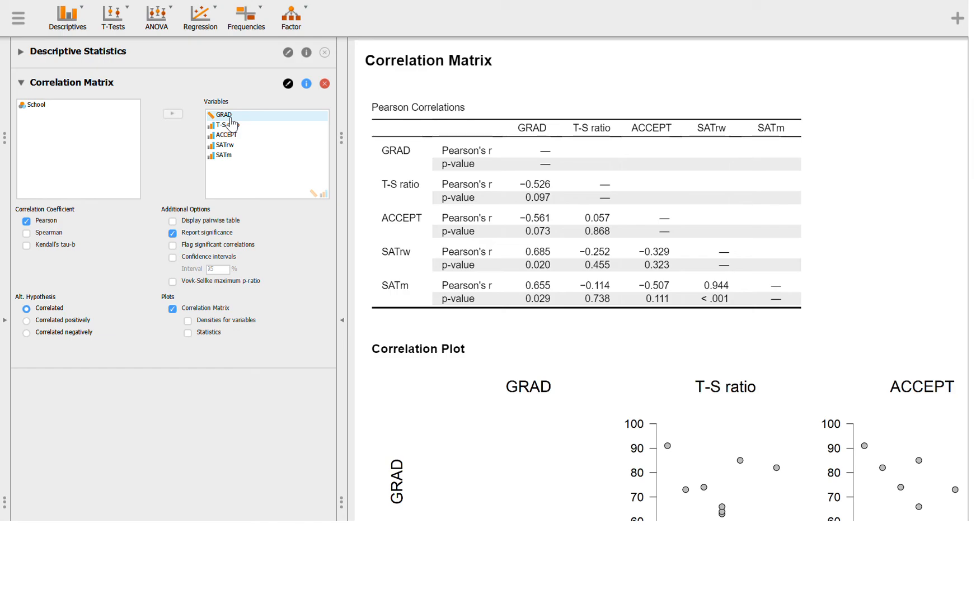
Create a Linear Regression analysis with GRAD as the dependent variable.
click(201, 28)
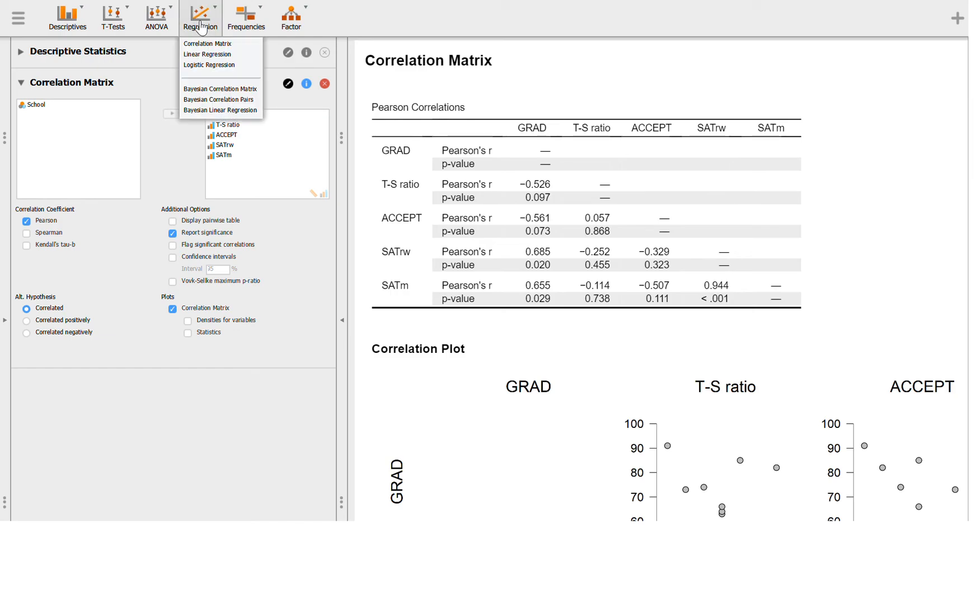
click(217, 55)
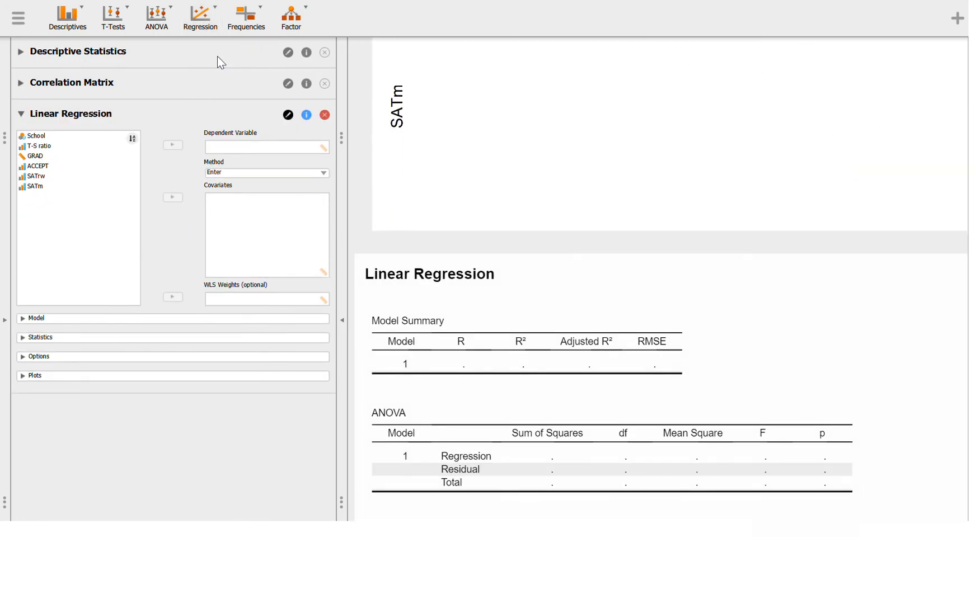
click(50, 157)
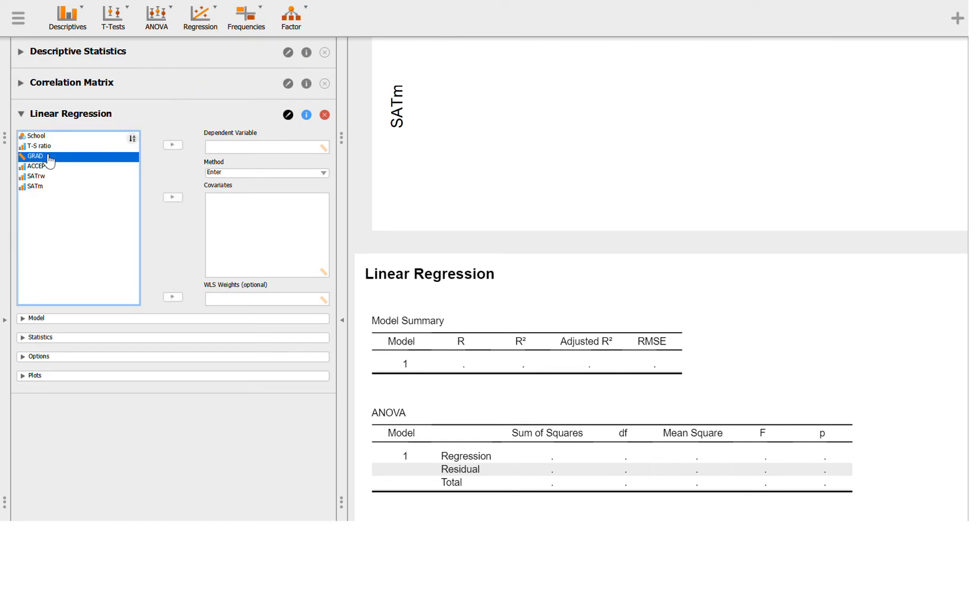
click(173, 147)
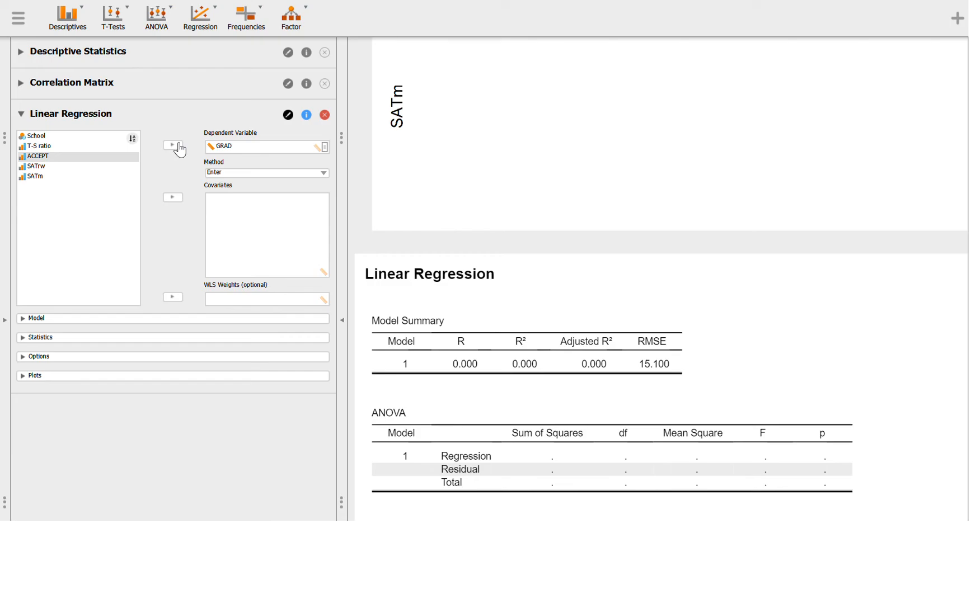
Add T-S ratio, ACCEPT, SATrw and SATm as covariates of the linear regression.
click(61, 147)
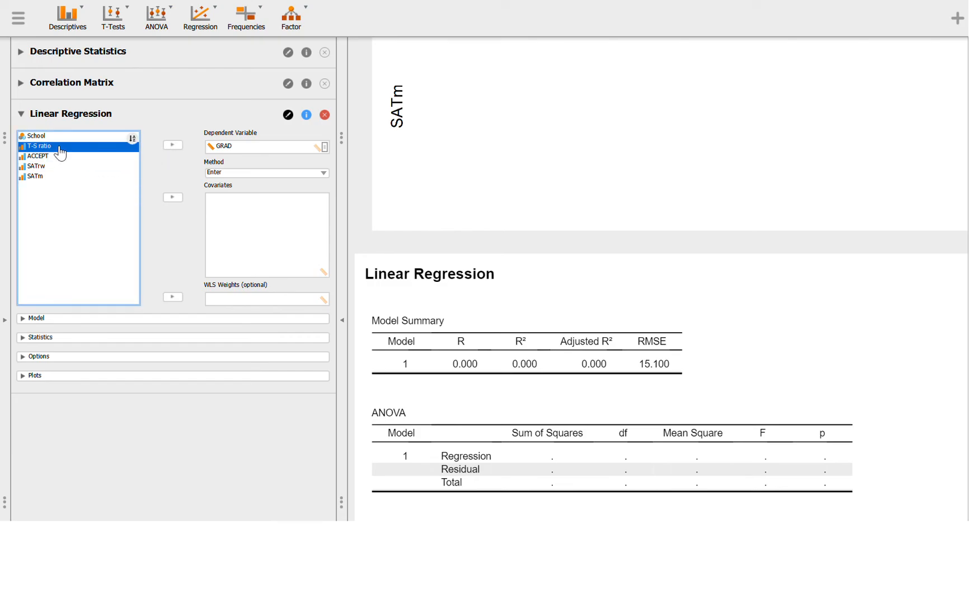
key(shift+Down)
key(shift+Down)
key(shift+Down)
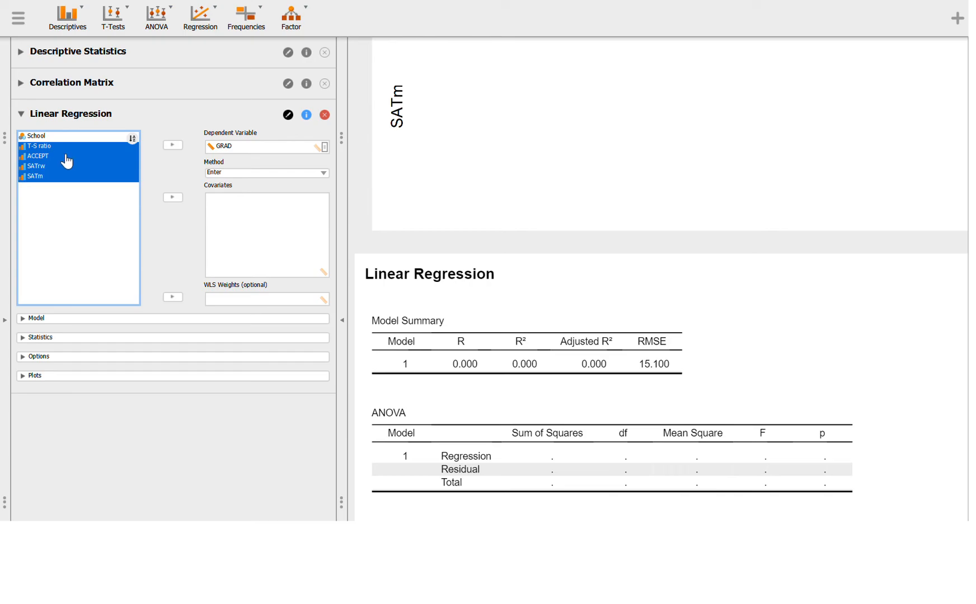
click(173, 198)
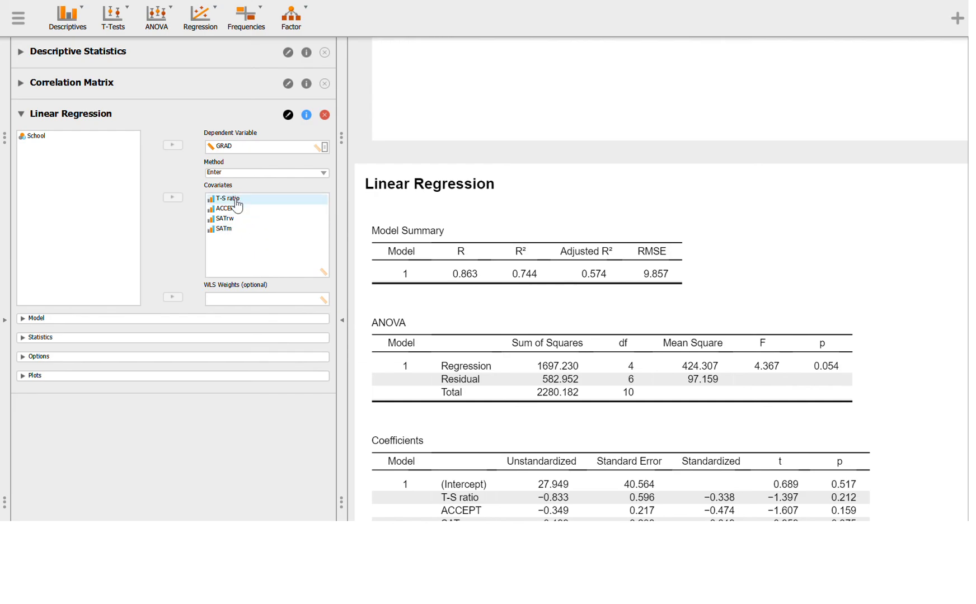
Remove T-S ratio, SATrw and SATm from the regression covariates, keeping only ACCEPT as the predictor of GRAD.
click(236, 201)
click(174, 199)
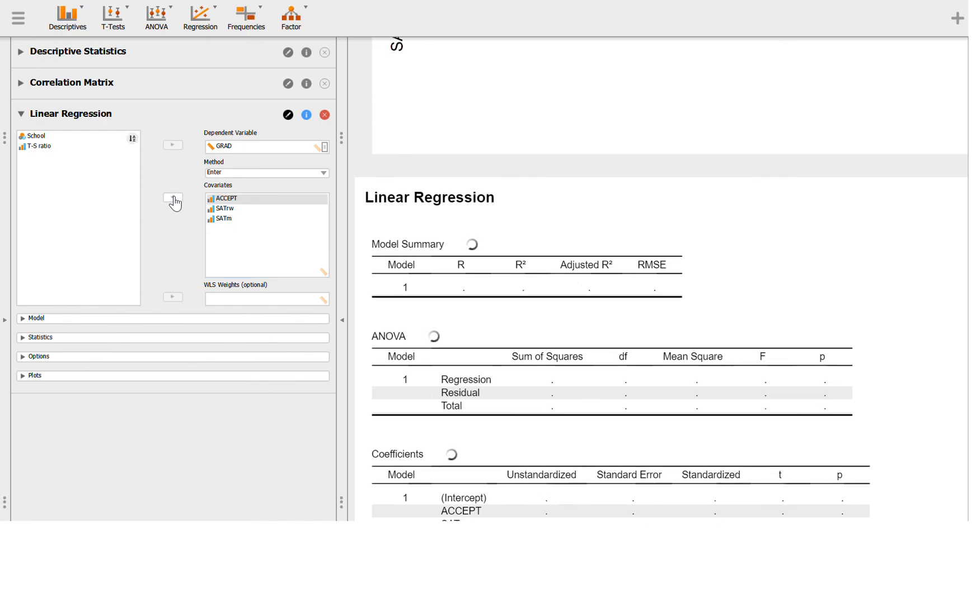
click(235, 211)
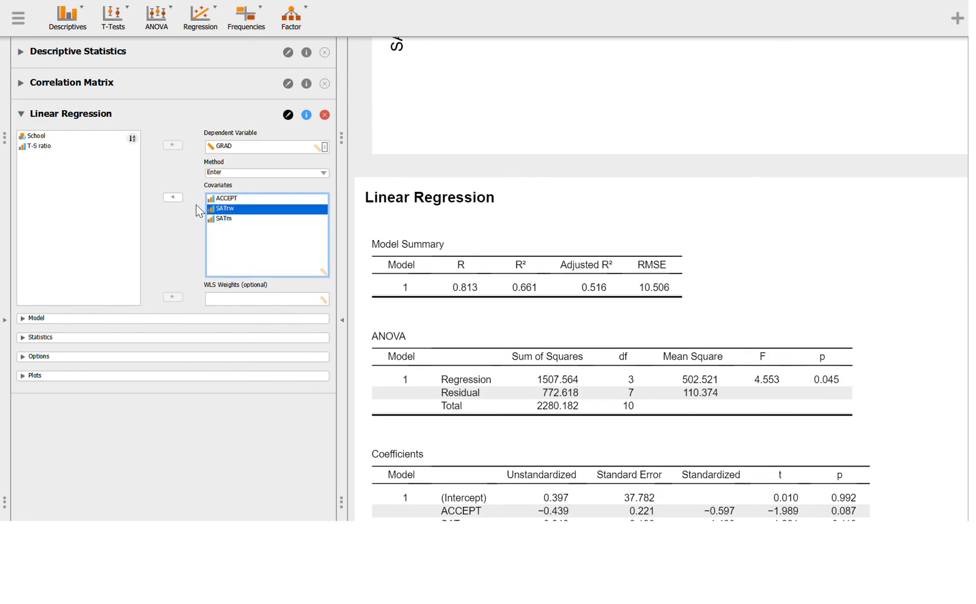
click(173, 197)
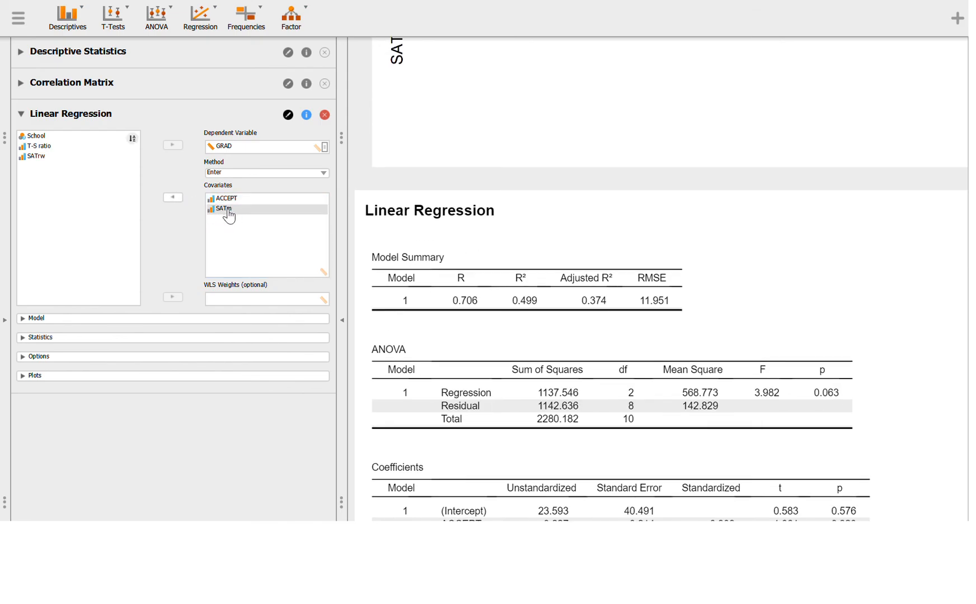
click(228, 210)
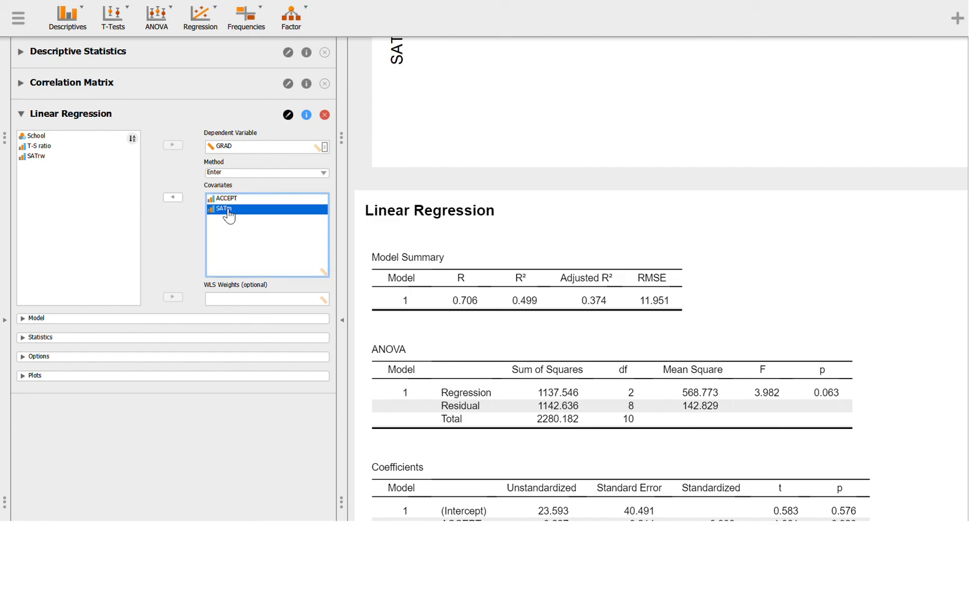
click(174, 199)
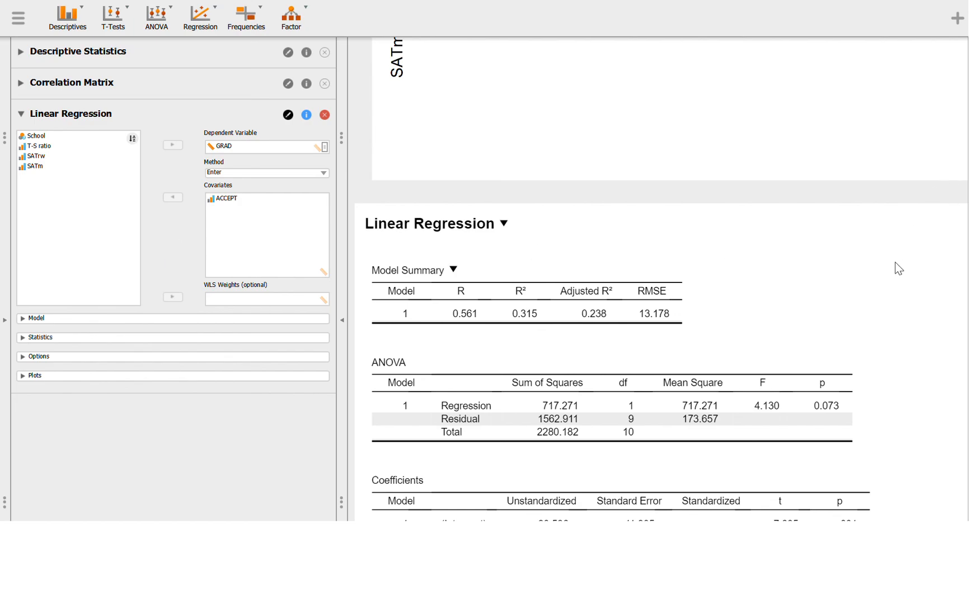
key(ctrl+minus)
key(ctrl+minus)
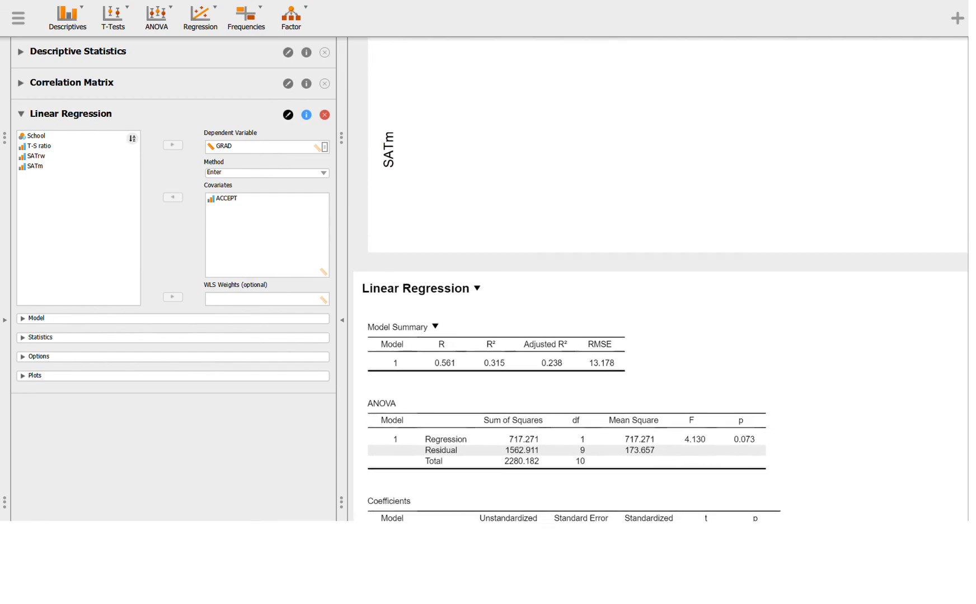